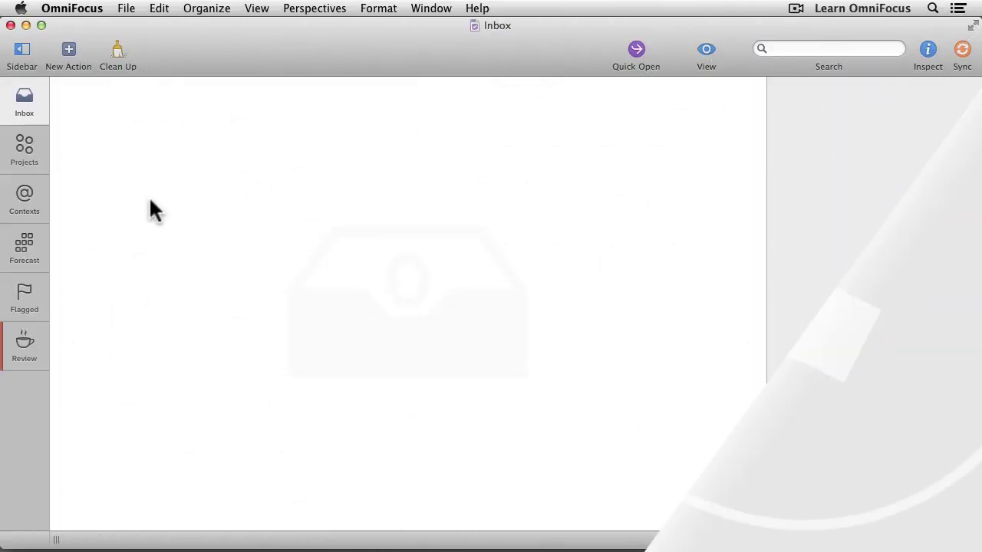
Step: Create a new top-level context named Errands in the Contexts perspective
left_click(24, 204)
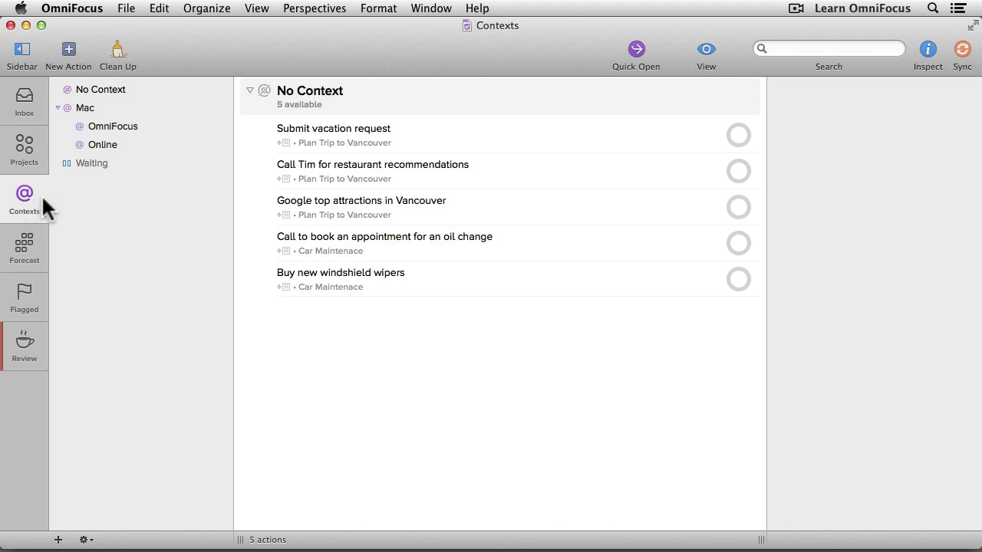
left_click(93, 164)
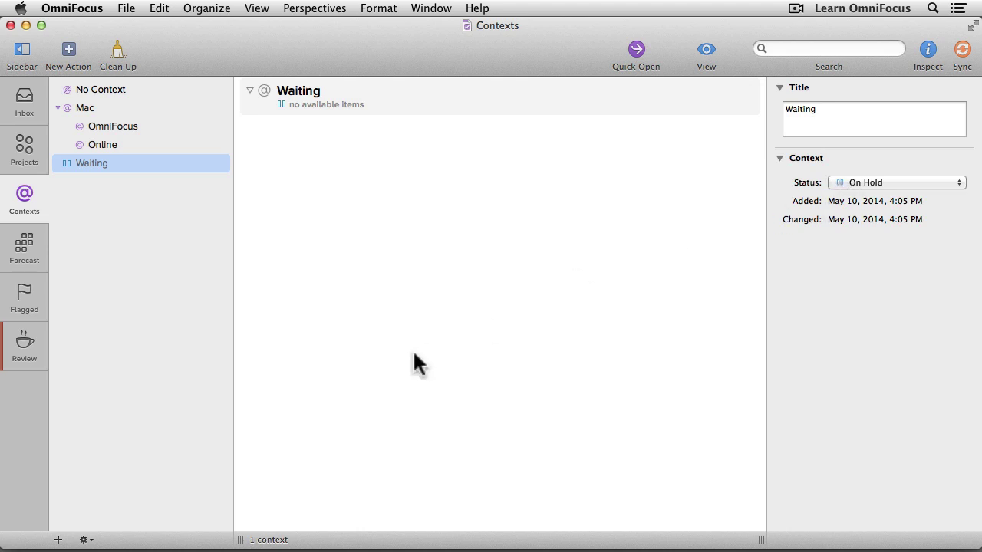
left_click(58, 540)
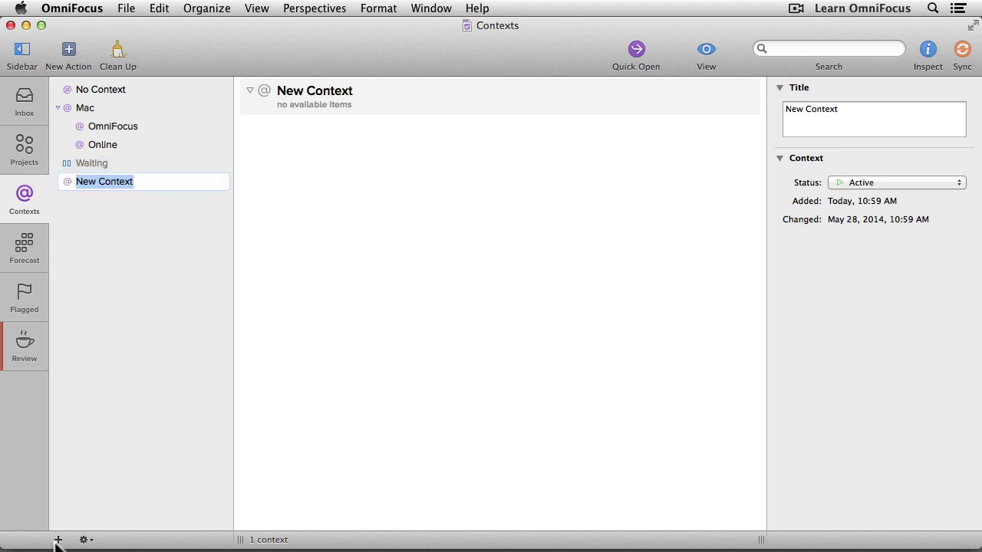
type("Errands")
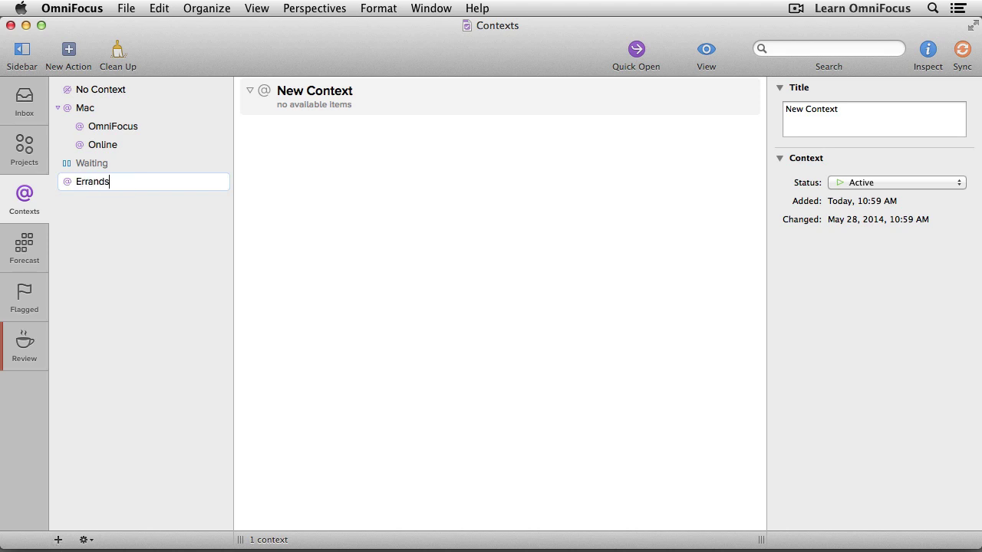
key("Return")
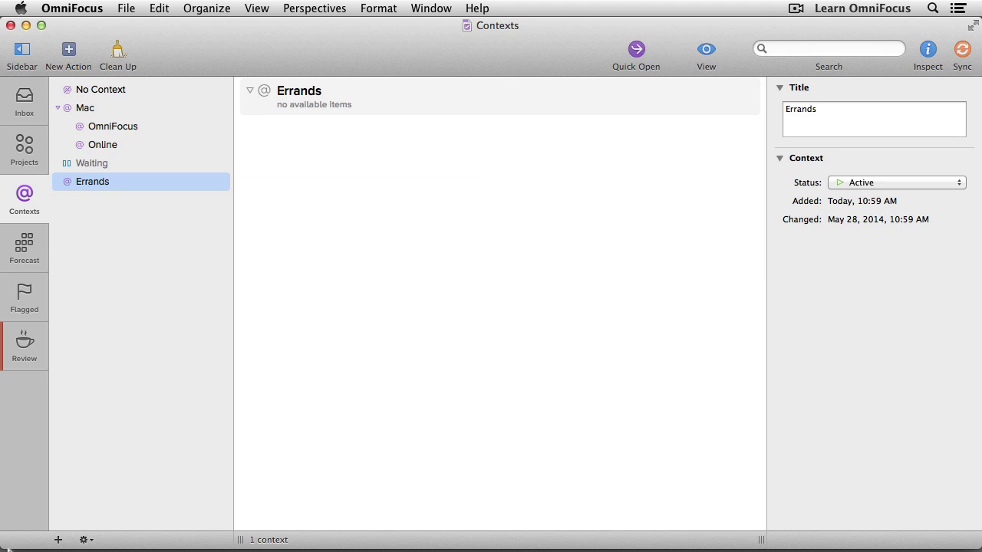
Step: Add a context named Canadian Tire and nest it under Errands
left_click(57, 539)
type("C")
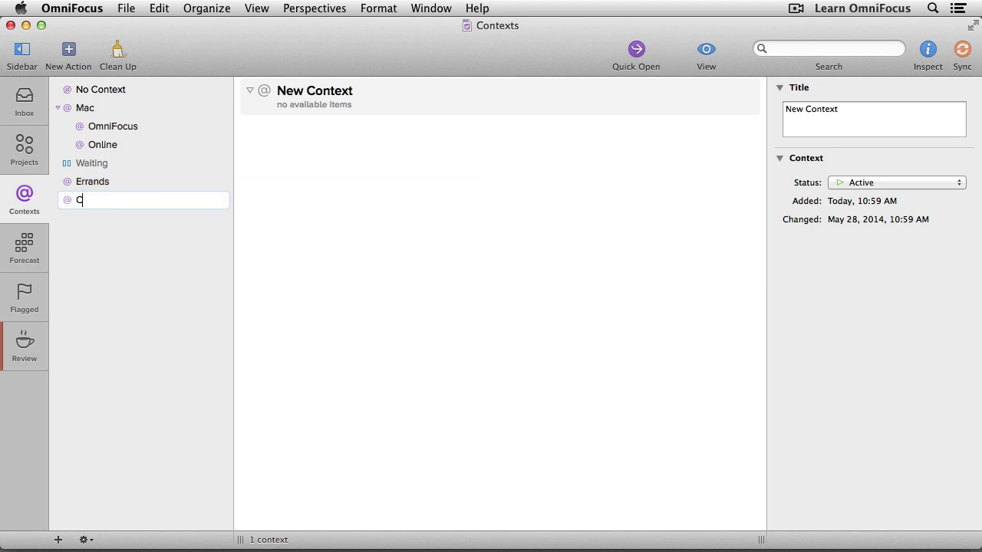
type("anadian Tire")
key("Return")
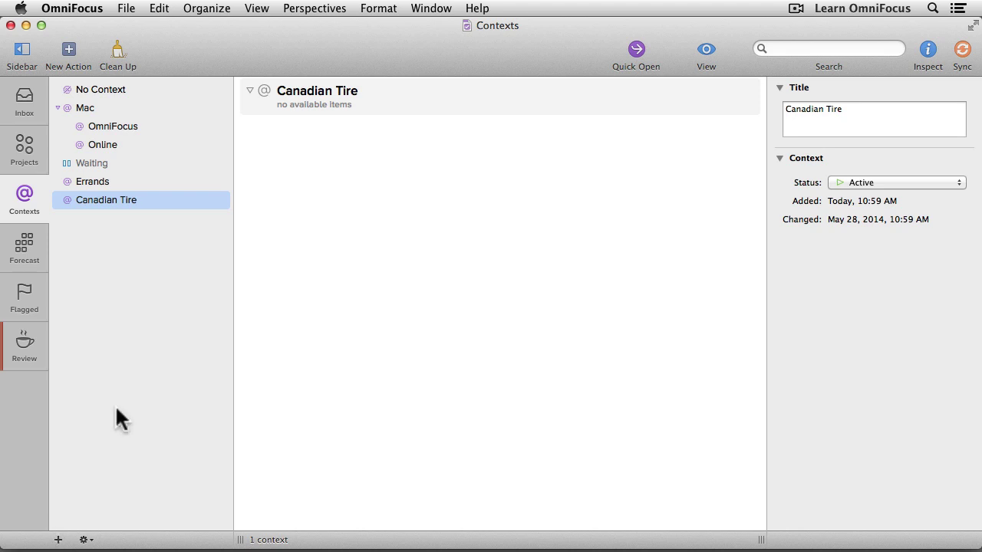
left_click_drag(87, 201, 86, 180)
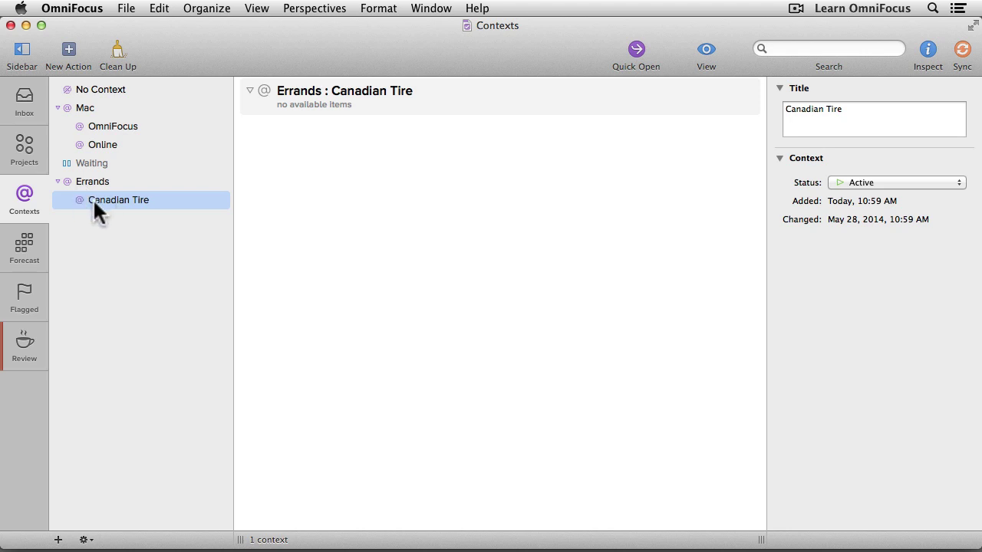
Step: Create a context named Bank inside Errands, alongside Canadian Tire
key("Return")
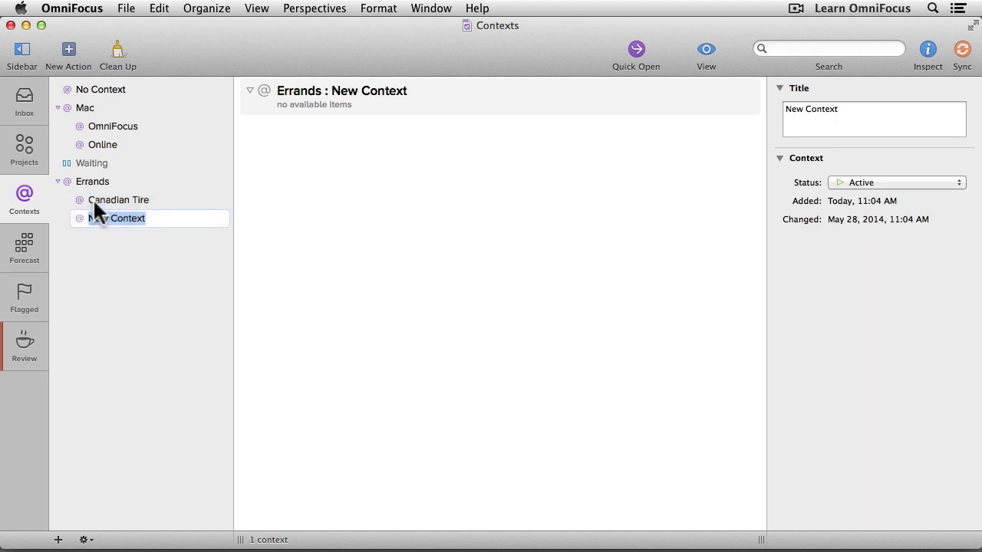
type("Bank")
key("Return")
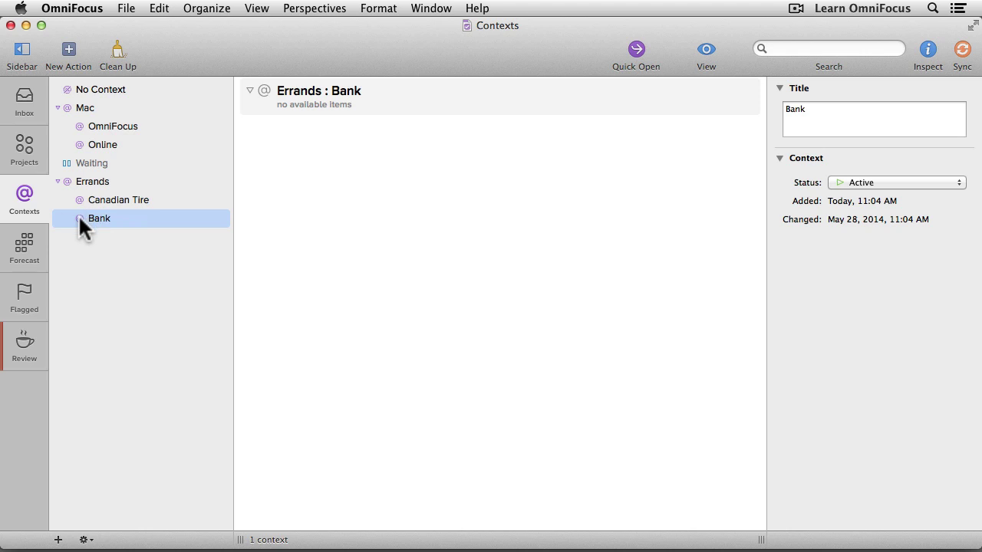
Step: Reorder the contexts so Bank sits above Canadian Tire and the Errands group sits above Mac
left_click_drag(79, 215, 78, 189)
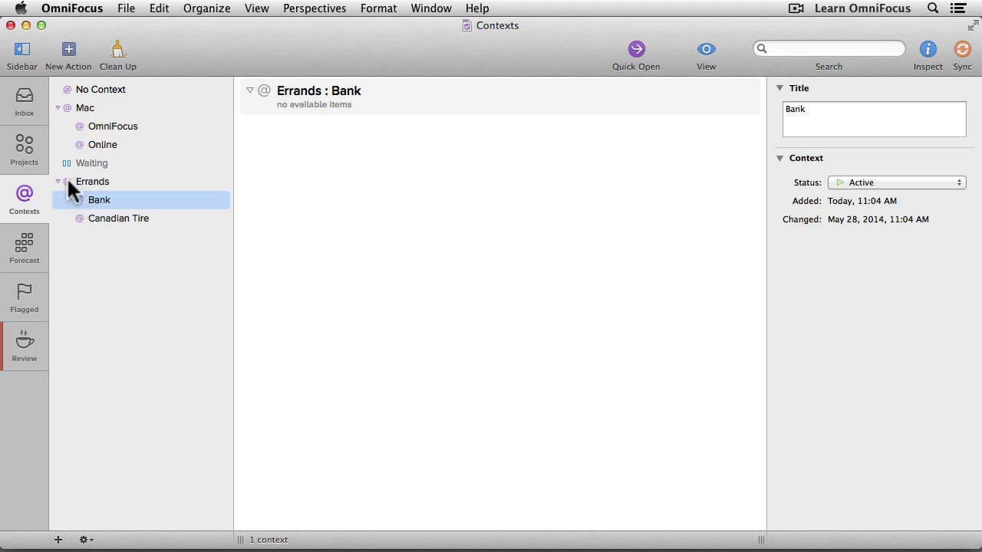
left_click(97, 183)
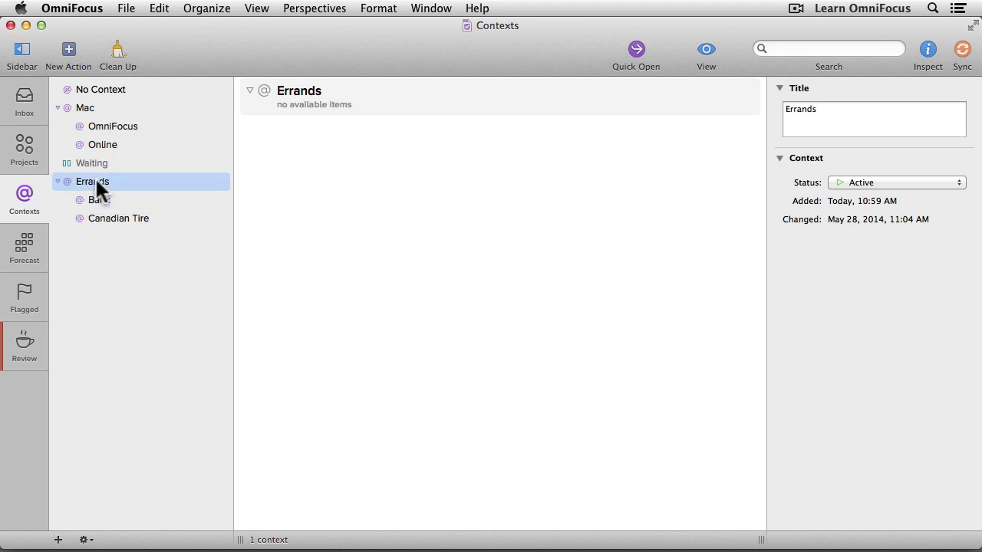
left_click_drag(96, 182, 89, 98)
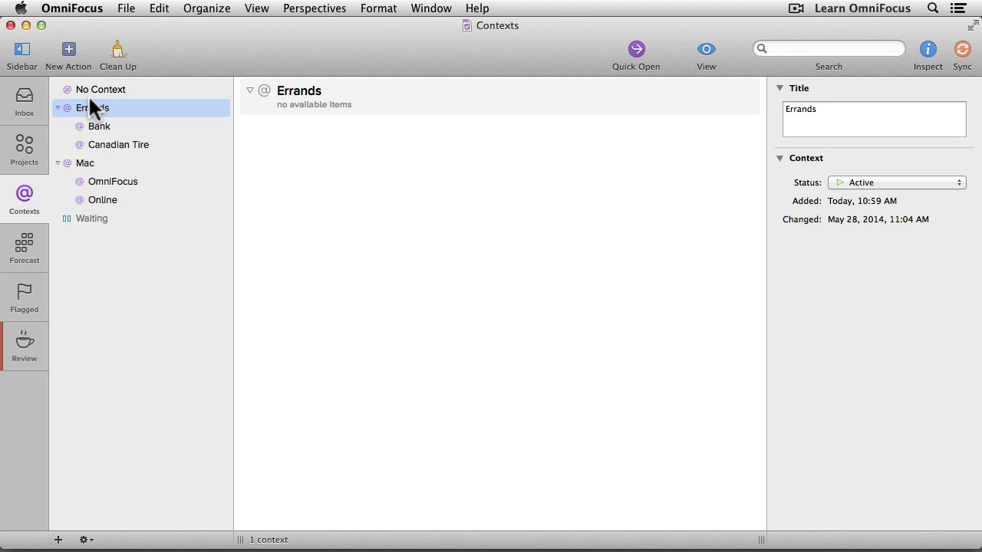
Step: In the Projects perspective, assign the Mac : Online context to the "Submit vacation request" action
left_click(84, 90)
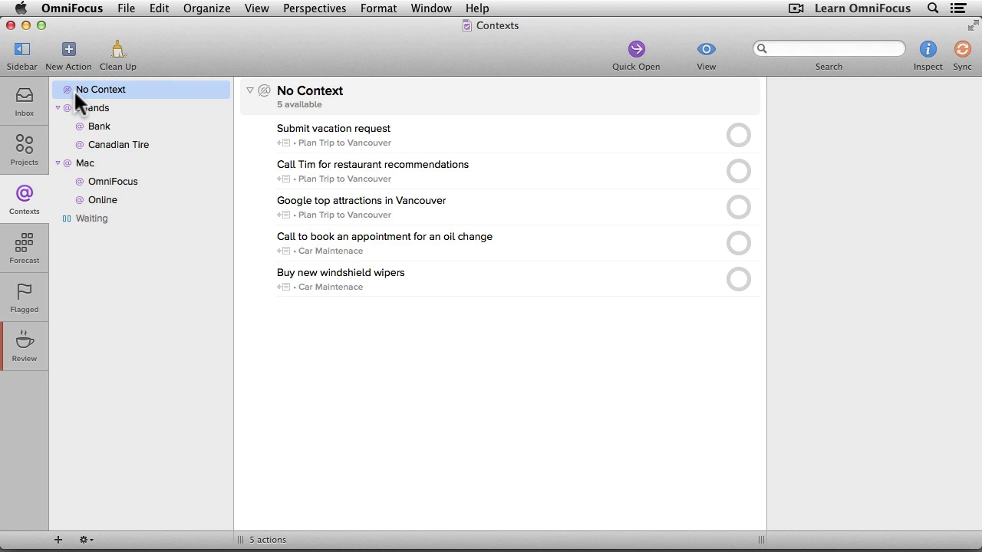
left_click(25, 153)
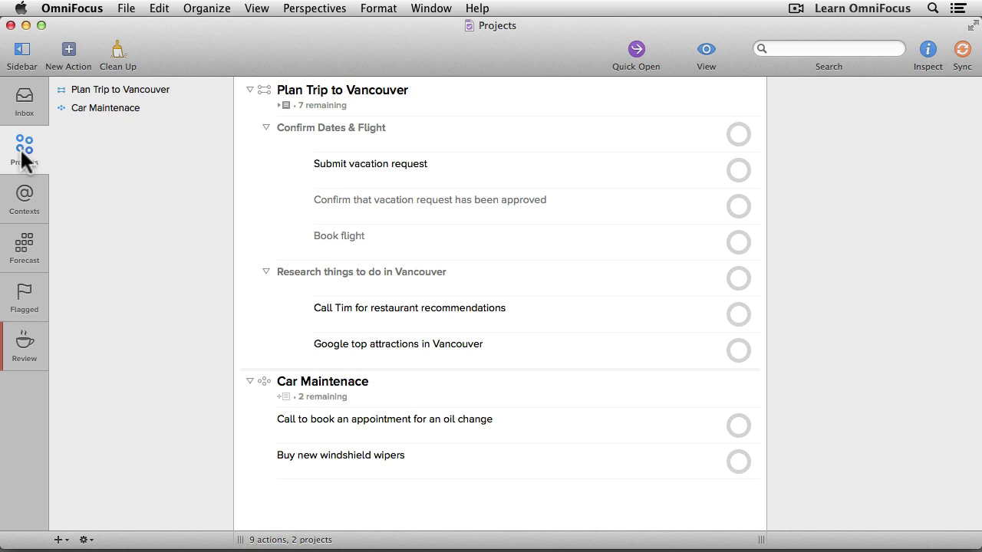
left_click(339, 159)
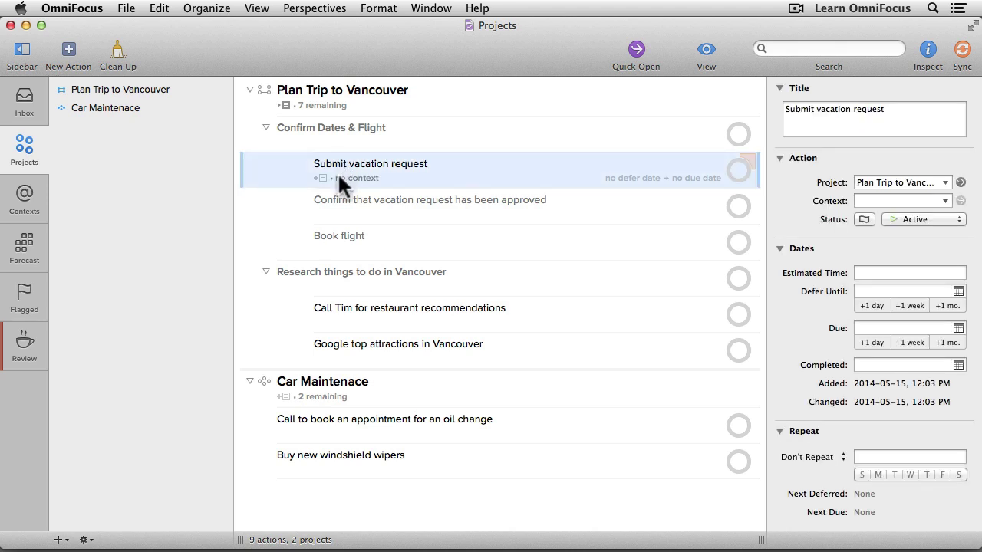
left_click(339, 176)
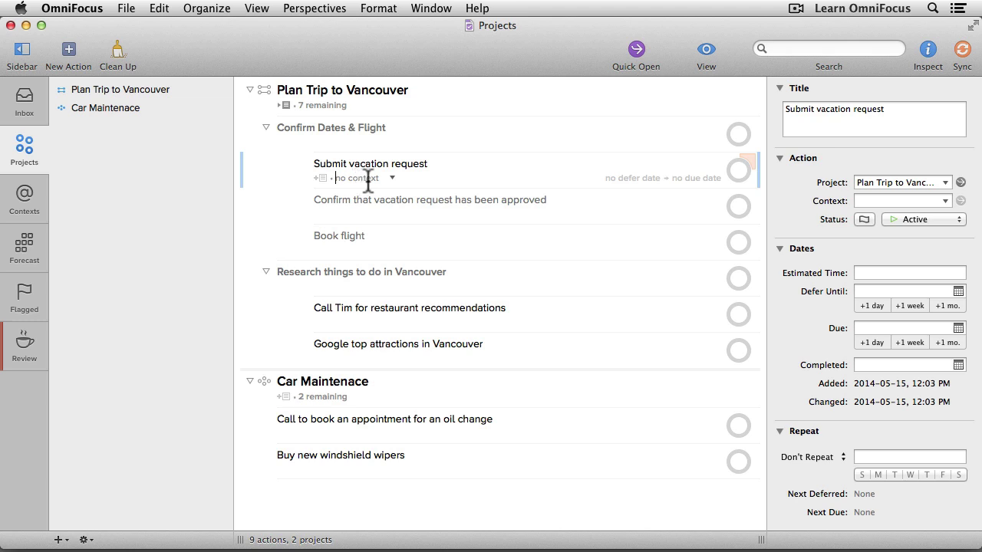
left_click(391, 178)
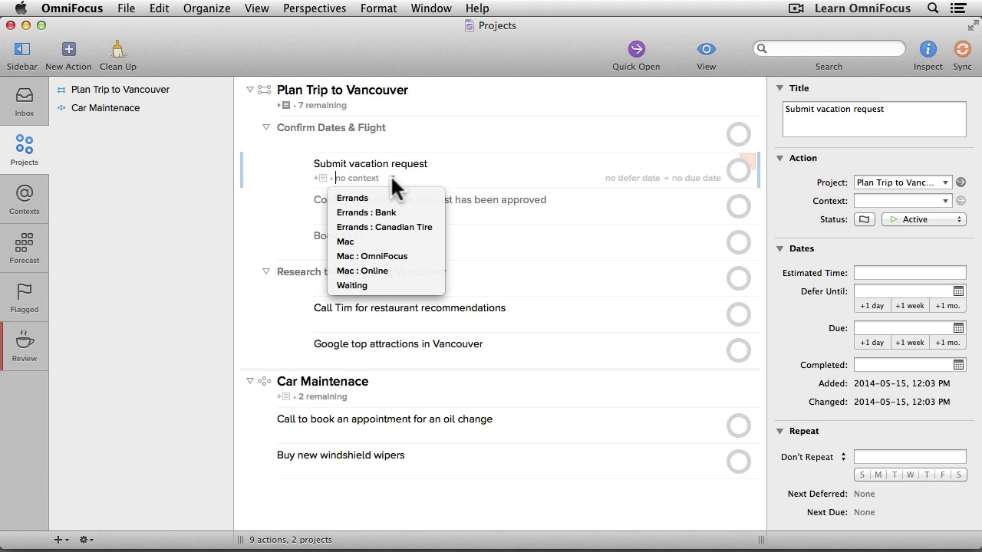
left_click(373, 270)
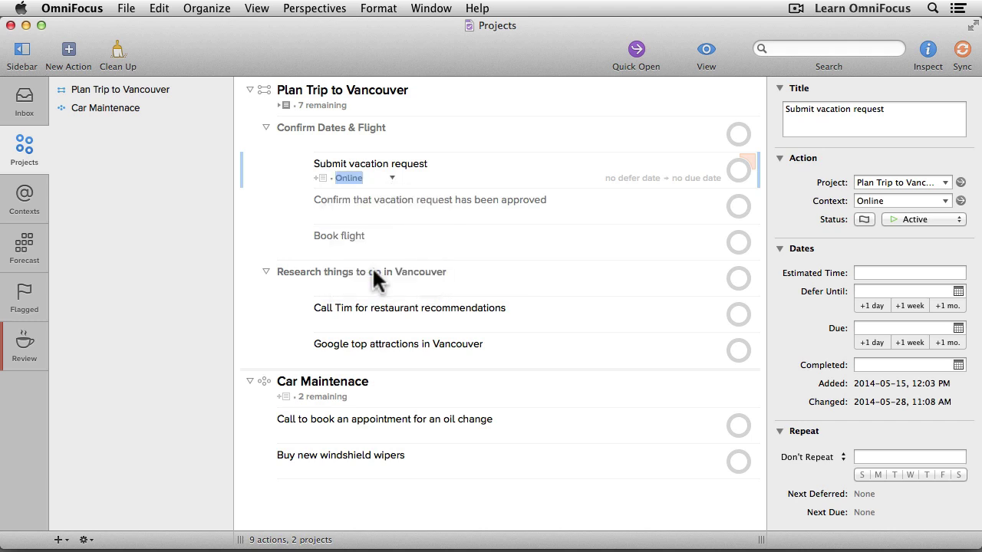
Step: Assign the Mac : Online context to the "Confirm that vacation request has been approved" action
left_click(282, 212)
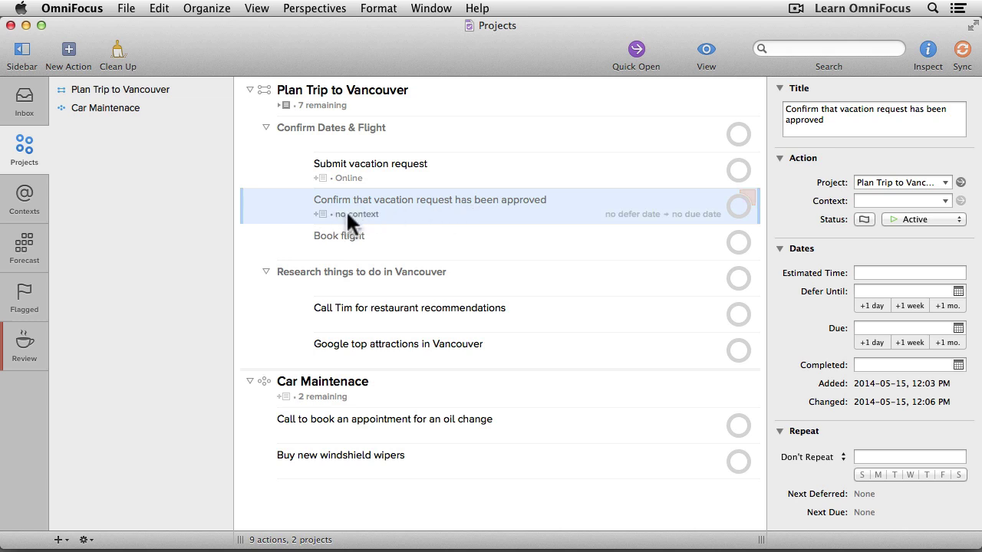
left_click(945, 199)
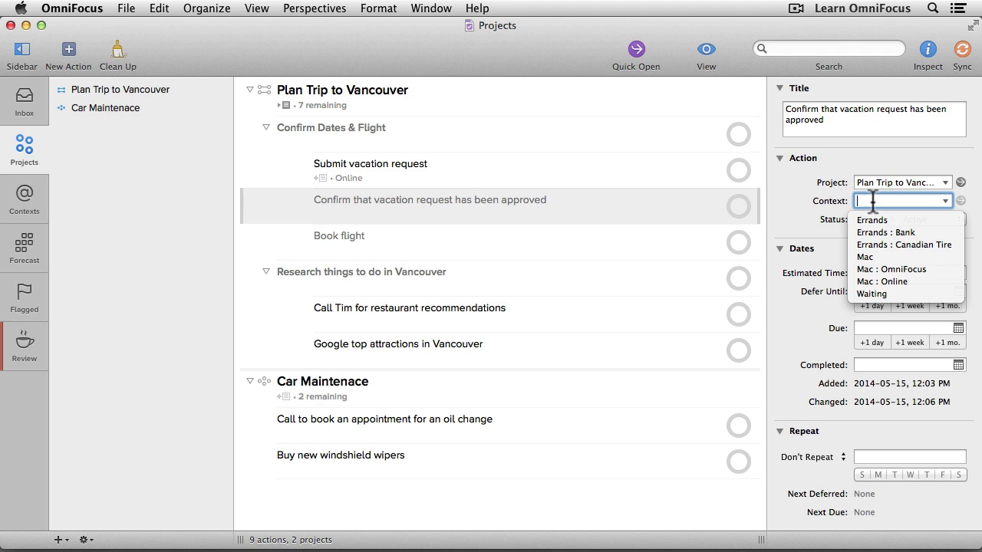
type("on")
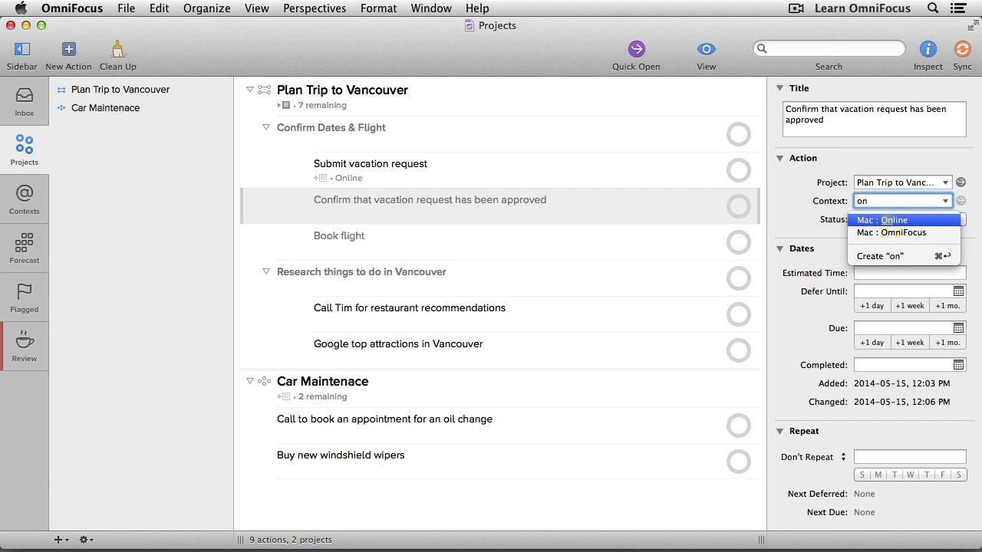
key("Return")
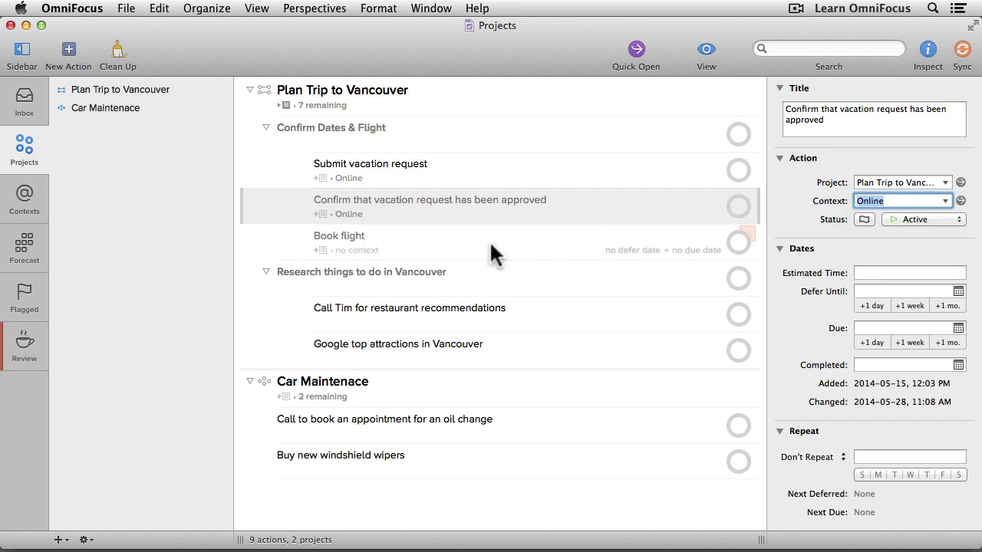
Step: Assign the Mac : Online context to the "Book flight" action
left_click(464, 235)
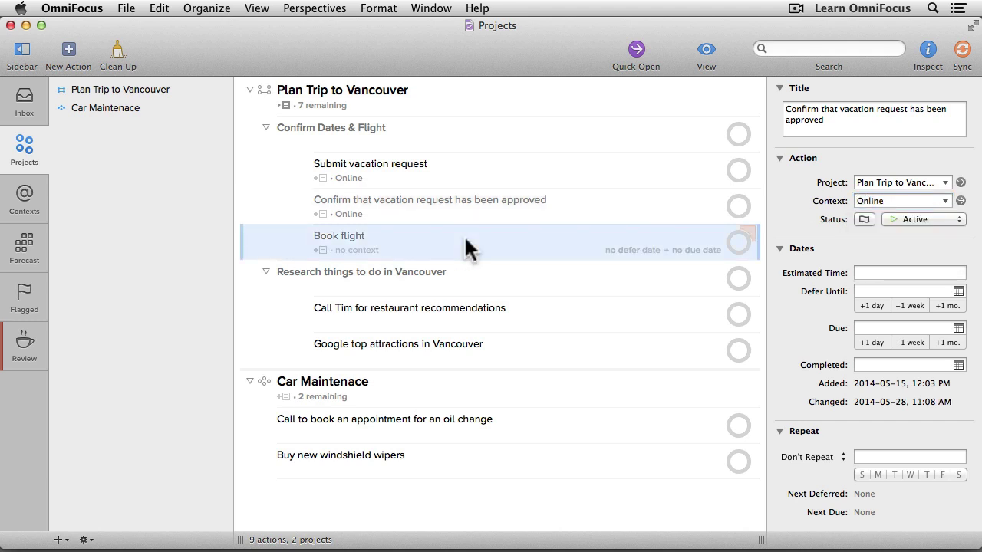
left_click(870, 198)
type("onl")
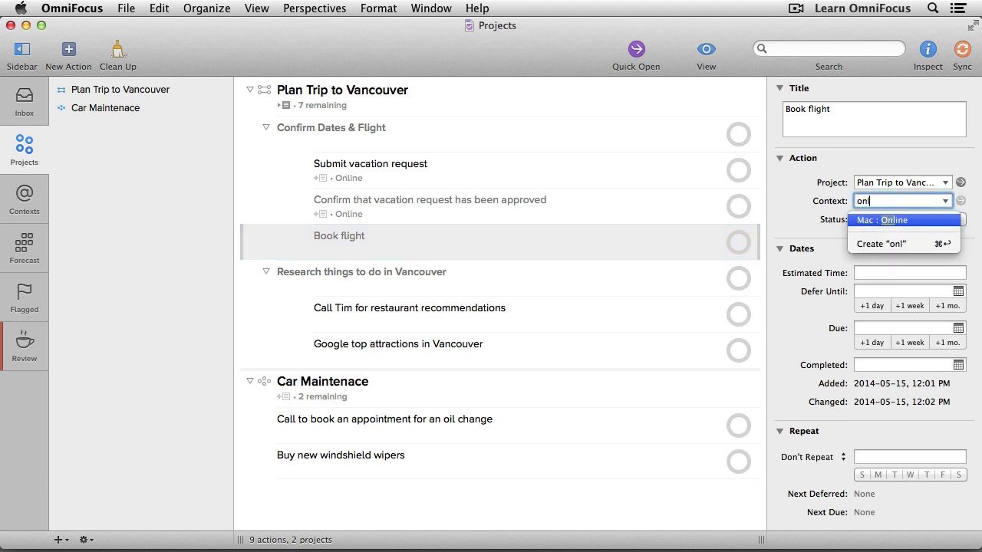
key("Return")
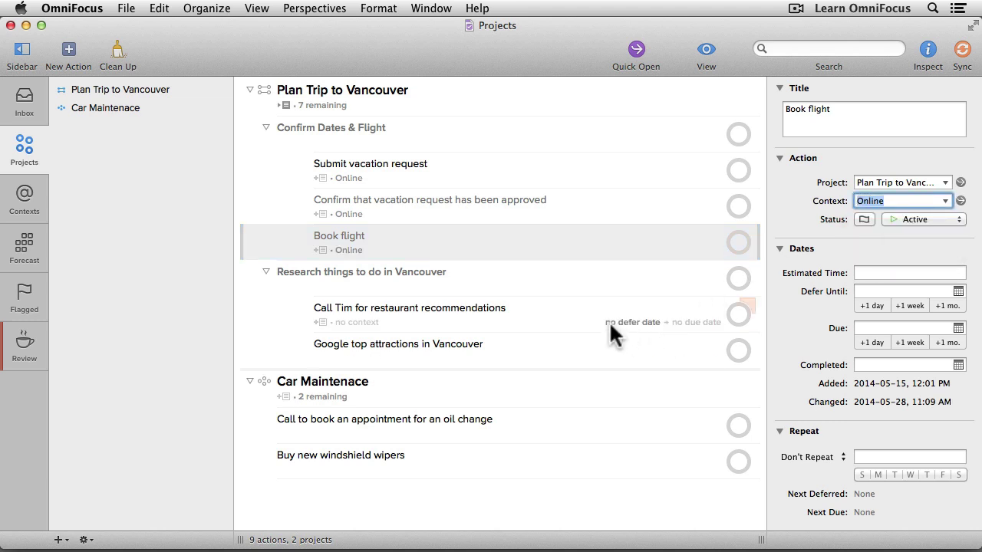
Step: Create a new context named Phone directly from the restaurant recommendations call action and assign it to that action
left_click(589, 299)
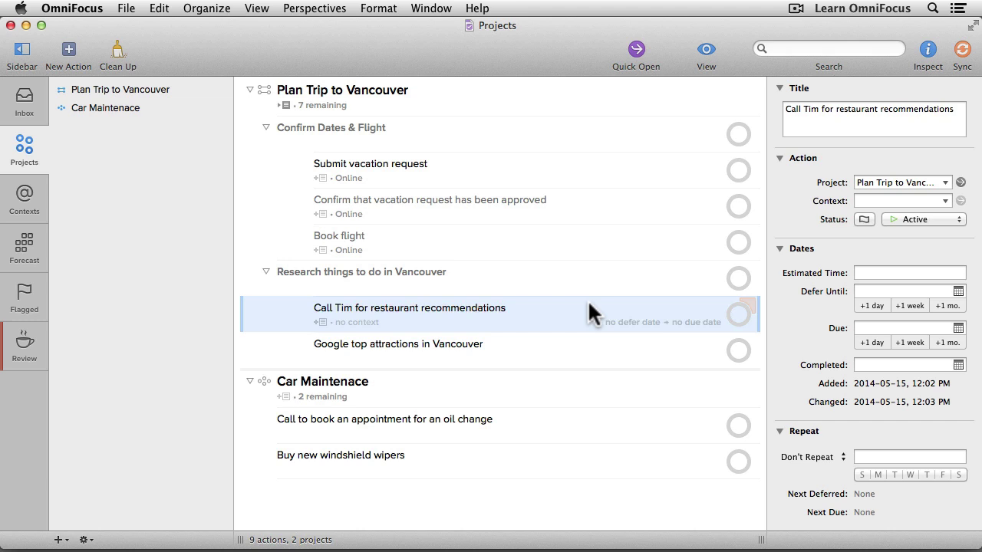
left_click(875, 201)
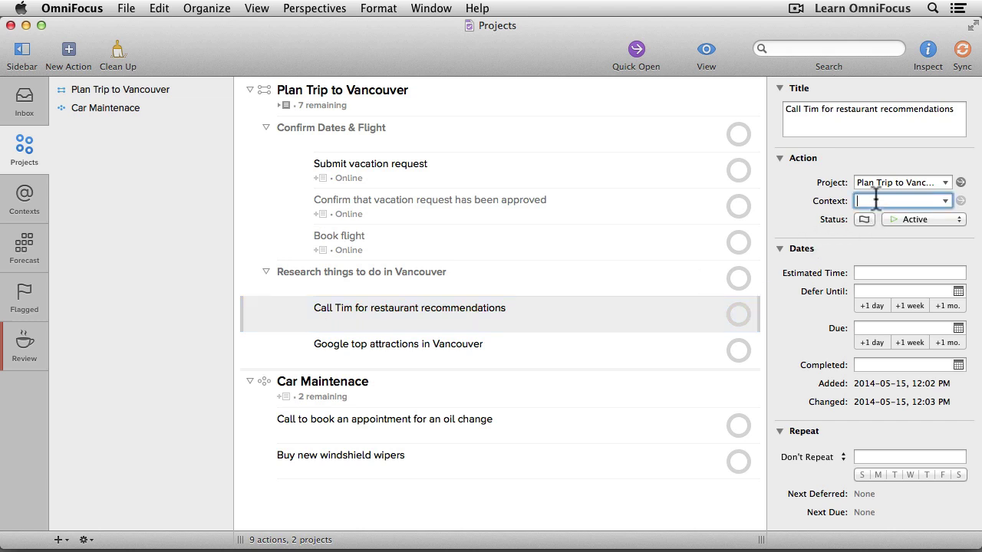
type("Phone")
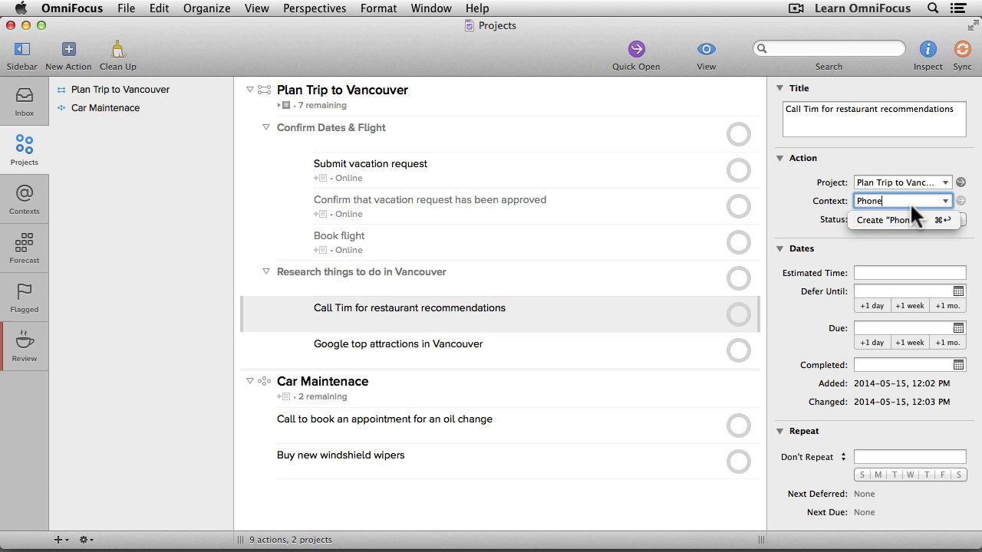
key("super+Return")
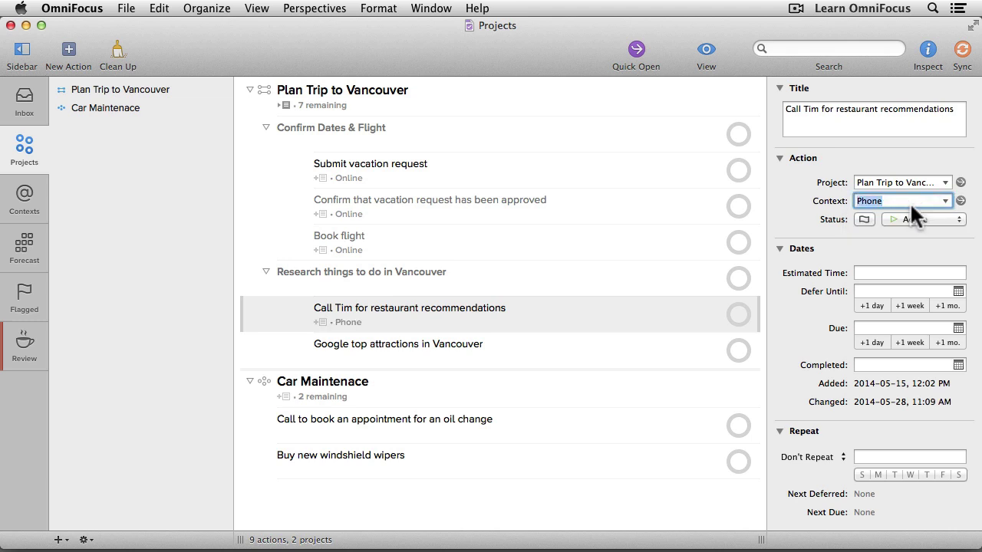
Step: Assign the Mac : Online context to the "Google top attractions in Vancouver" action
left_click(363, 342)
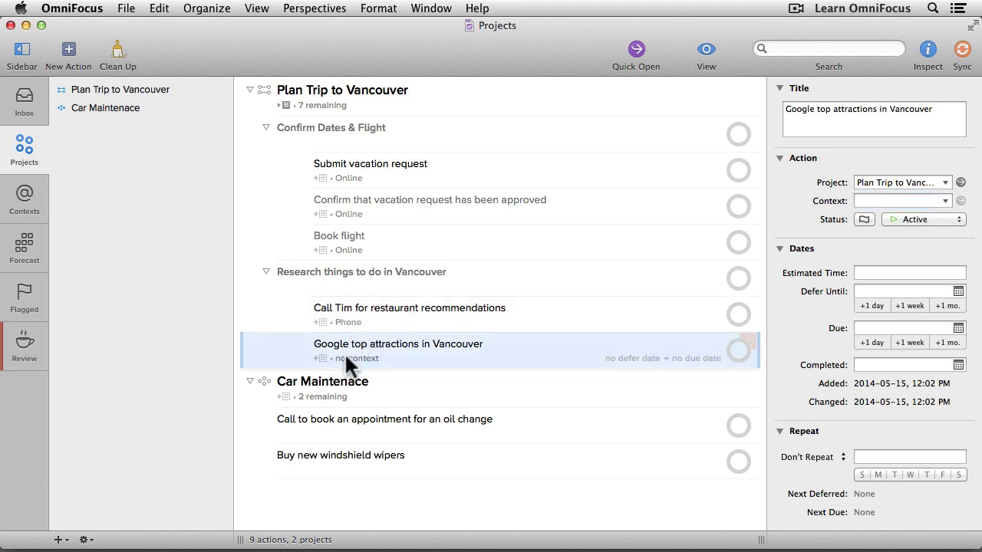
left_click(342, 358)
type("onlin")
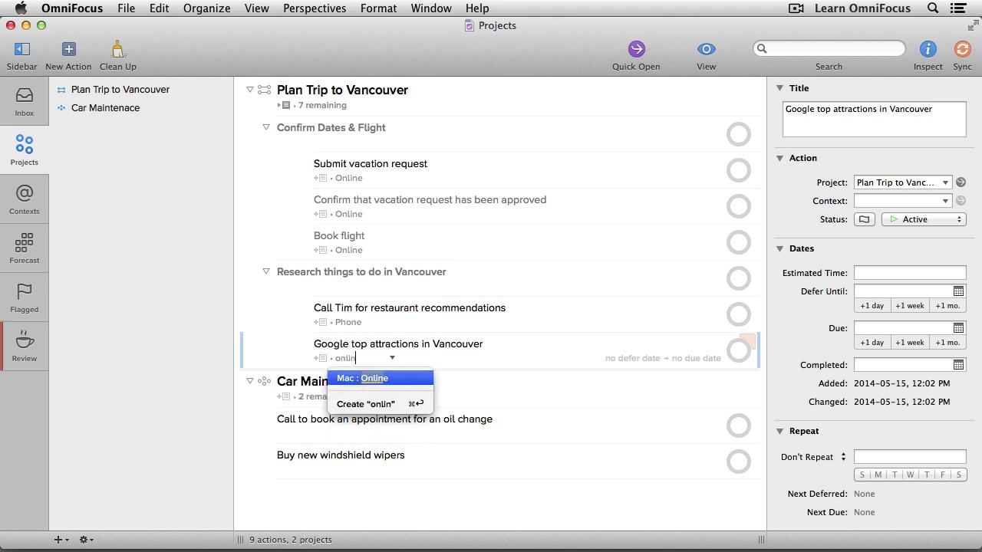
key("Return")
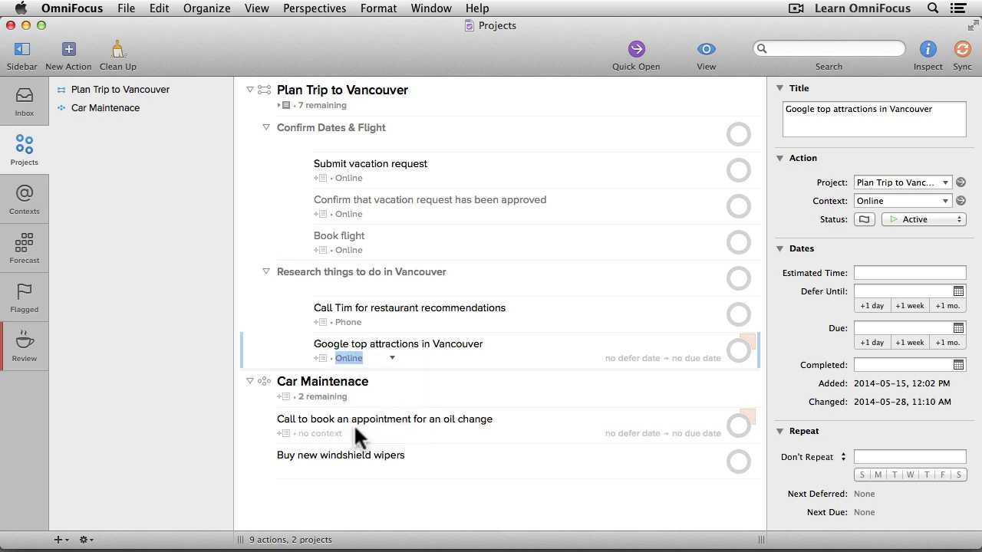
Step: Assign the Phone context to the "Call to book an appointment for an oil change" action
left_click(313, 426)
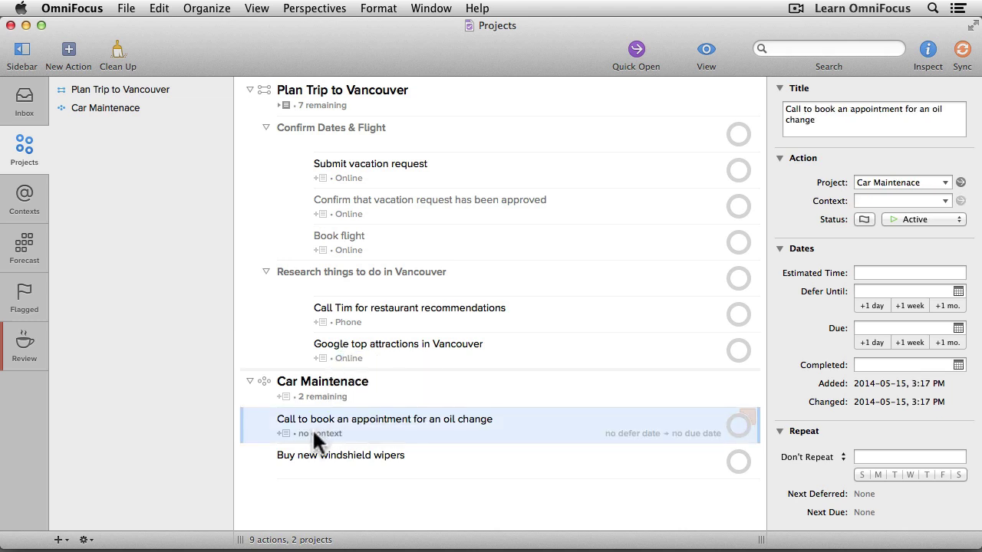
left_click(313, 428)
type("Phno")
key("BackSpace")
key("BackSpace")
type("one")
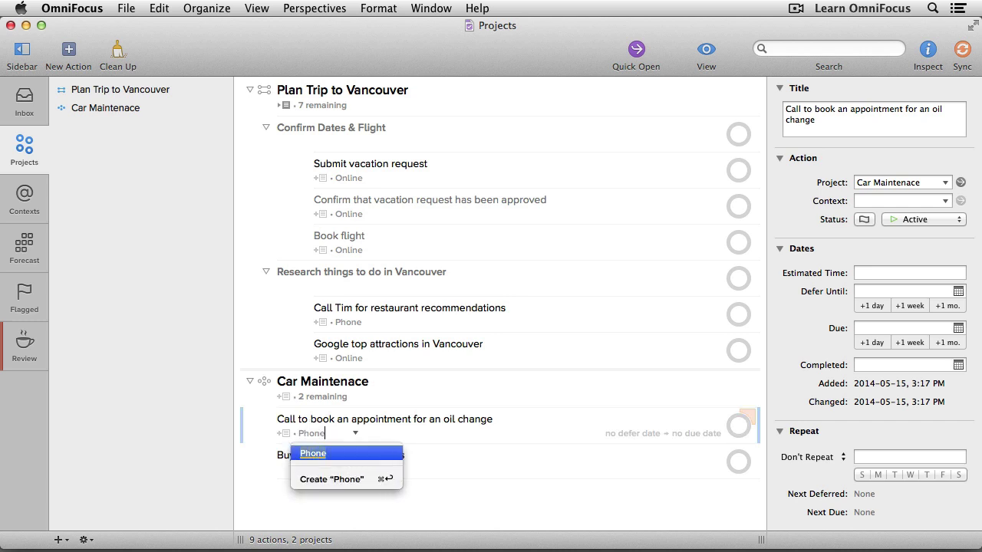
key("Return")
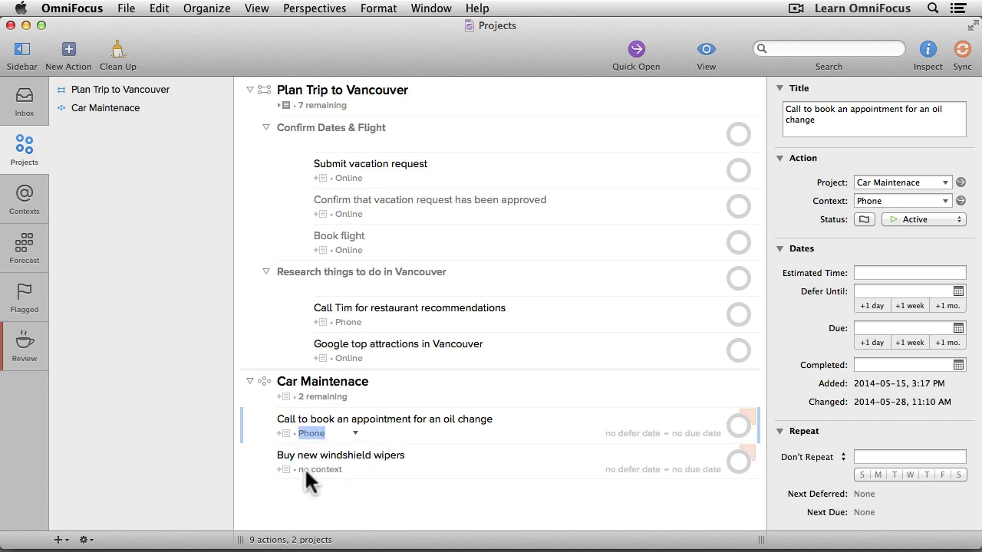
Step: Assign the Errands : Canadian Tire context to the "Buy new windshield wipers" action
left_click(303, 466)
left_click(304, 466)
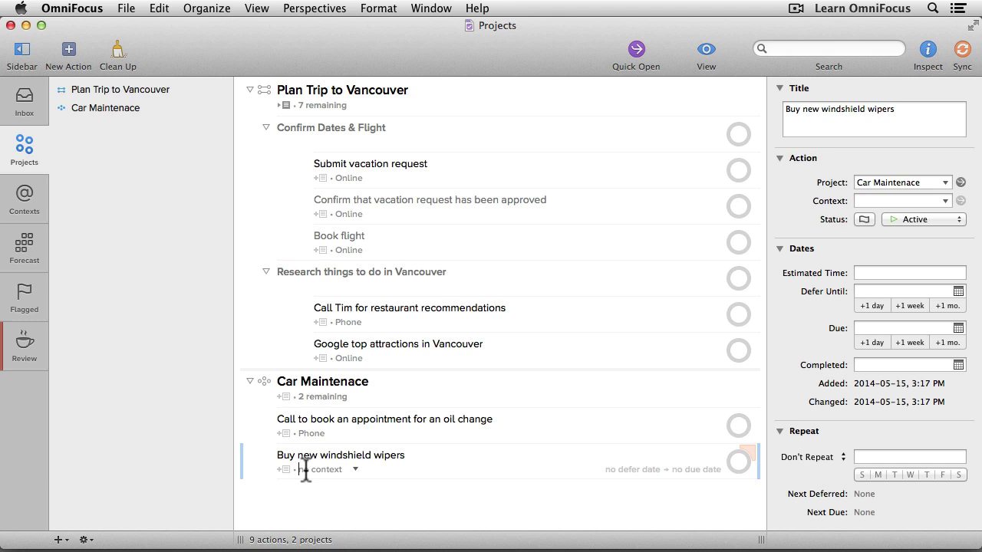
type("Cana")
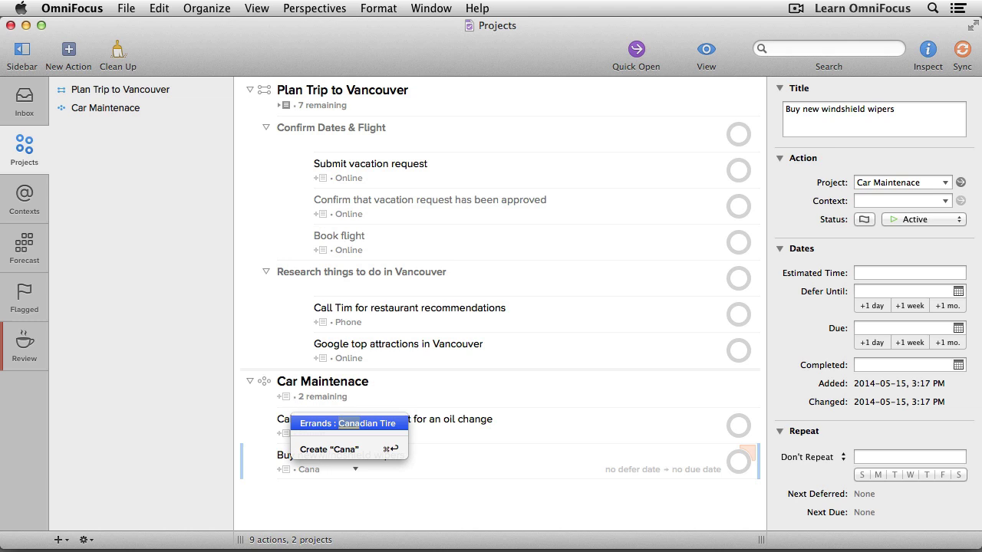
key("Return")
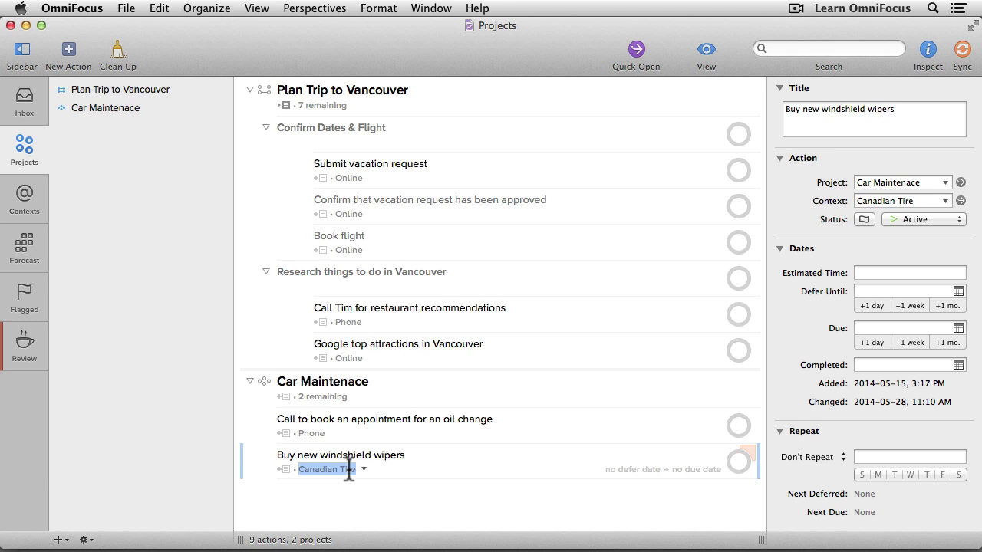
key("Return")
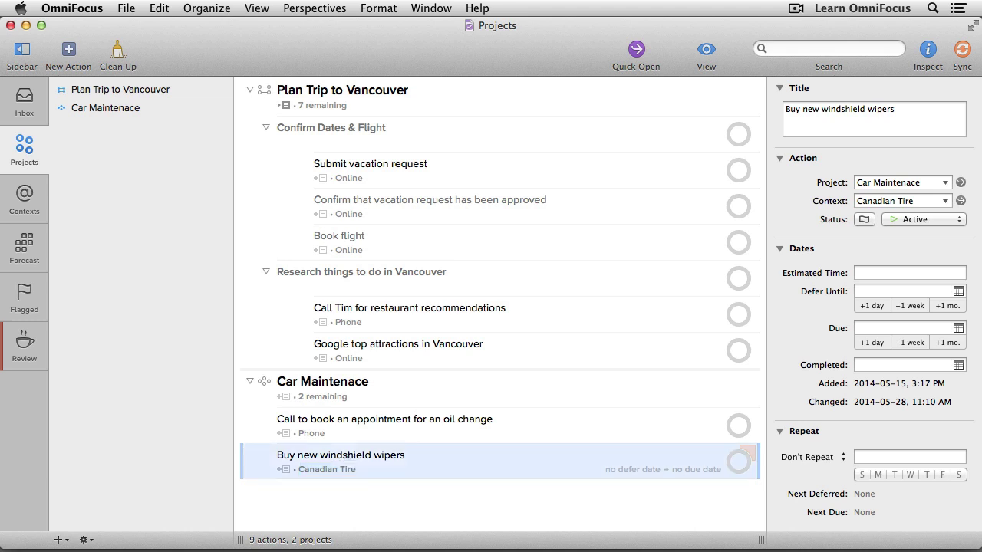
Step: Add a "Canadian Tire - Touch up paint" action to the Car Maintenace project and assign it the Waiting context
key("Return")
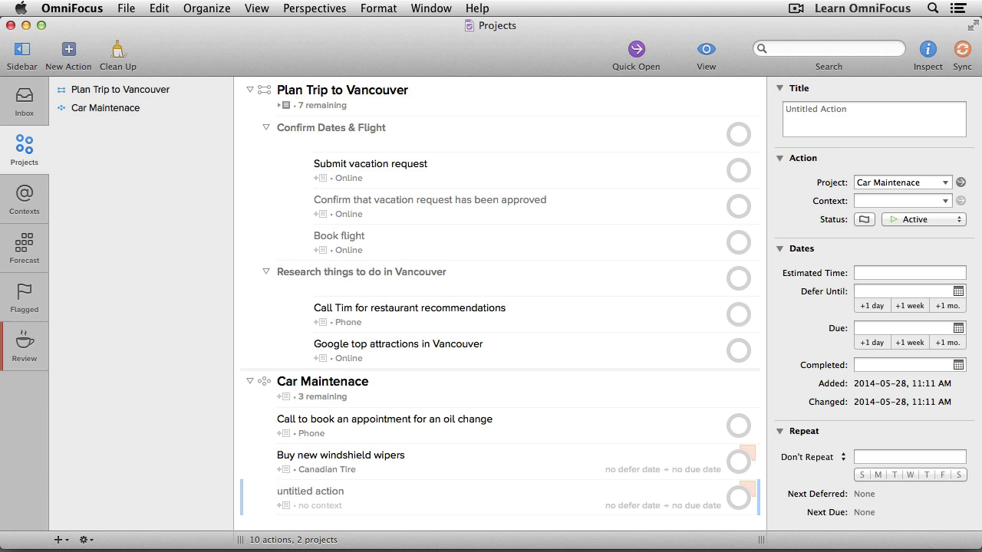
type("Canadian Tire - Tou")
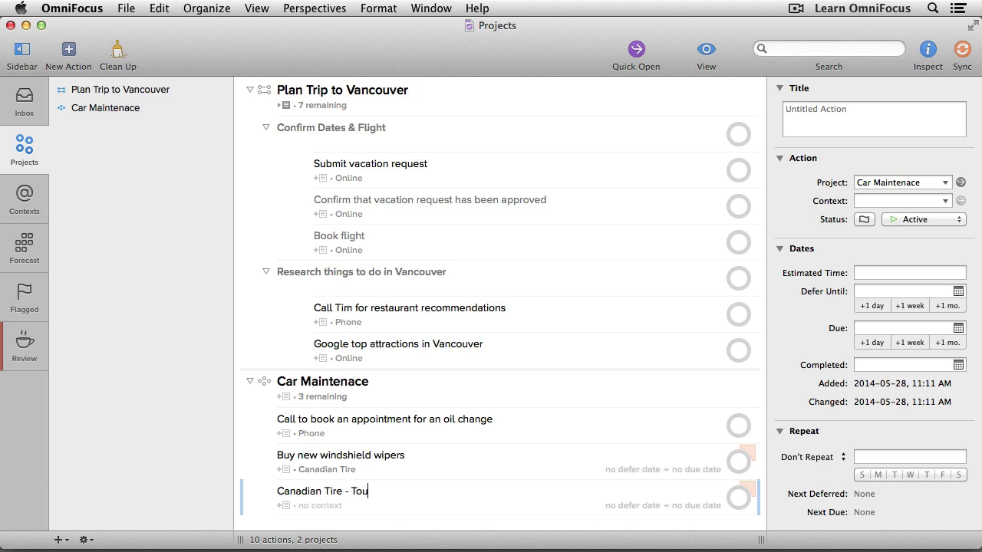
type("ch up pain")
type("t")
key("Tab")
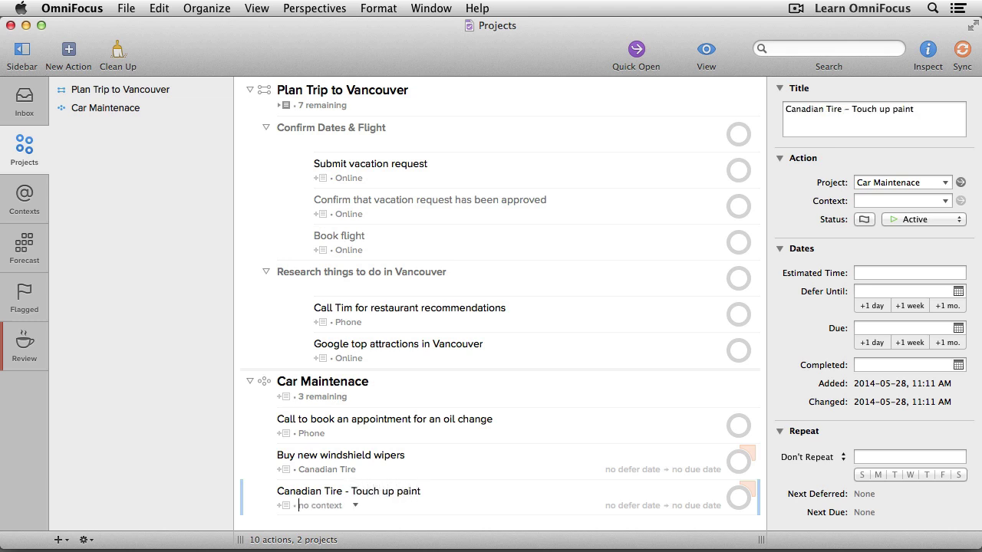
type("waiting")
key("Return")
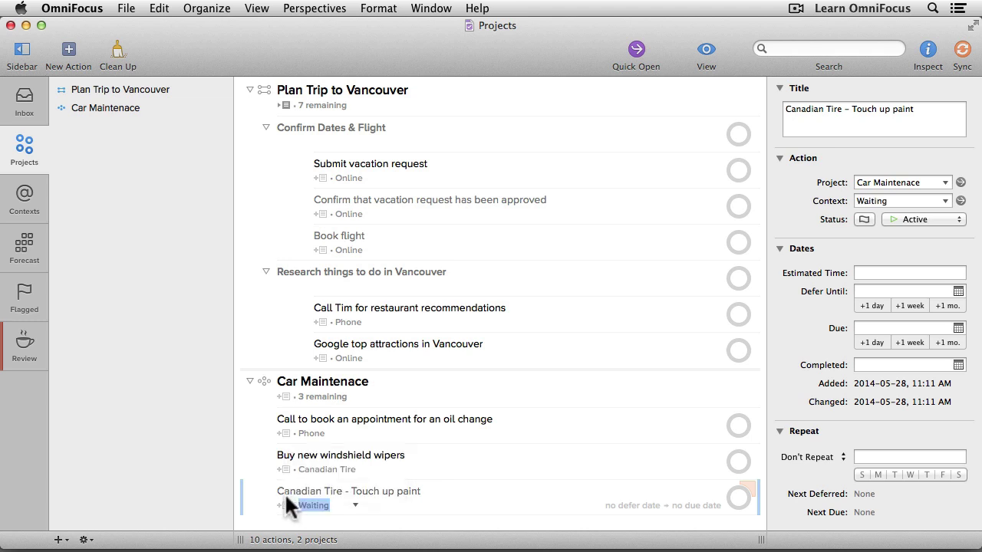
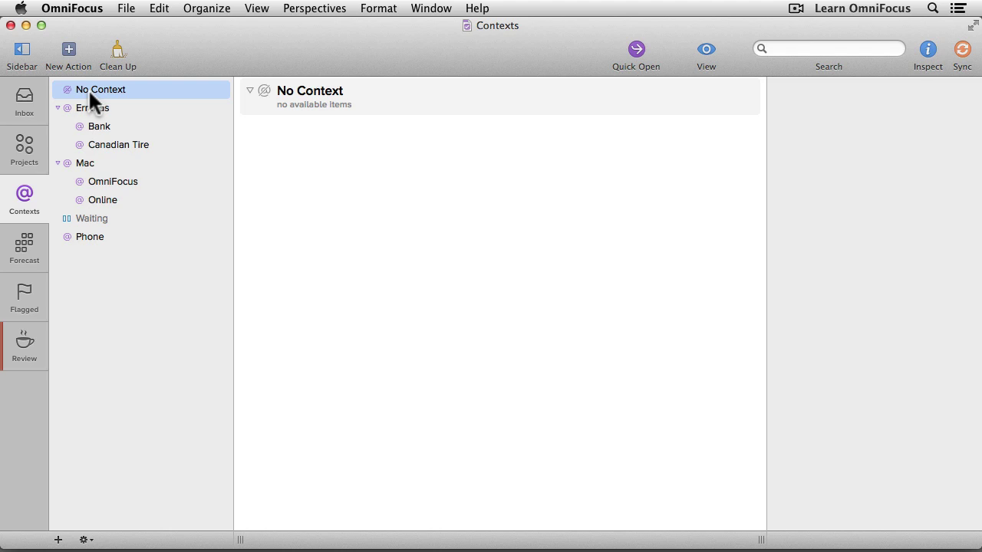
Step: Examine the actions listed under the Mac, Phone and Waiting contexts
left_click(86, 163)
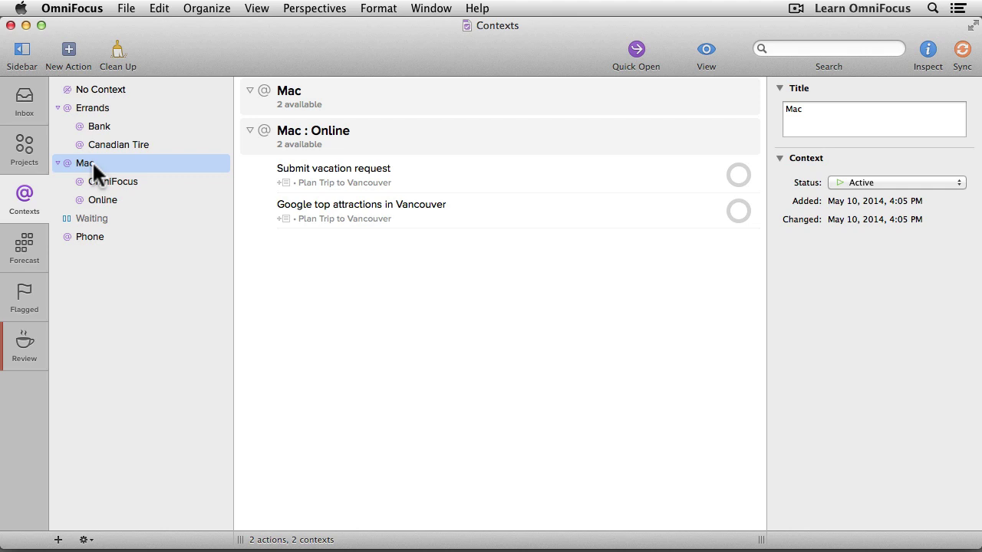
left_click(100, 244)
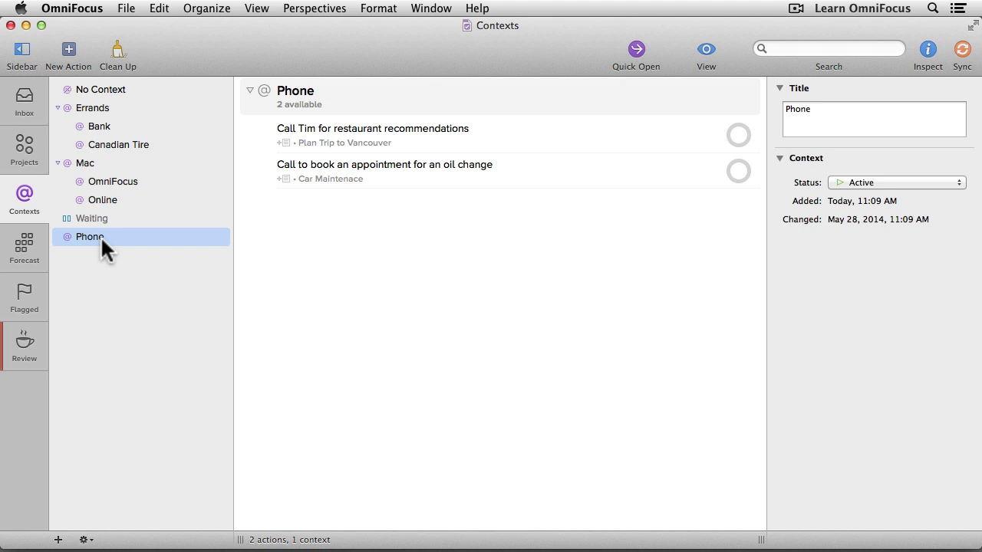
left_click(97, 219)
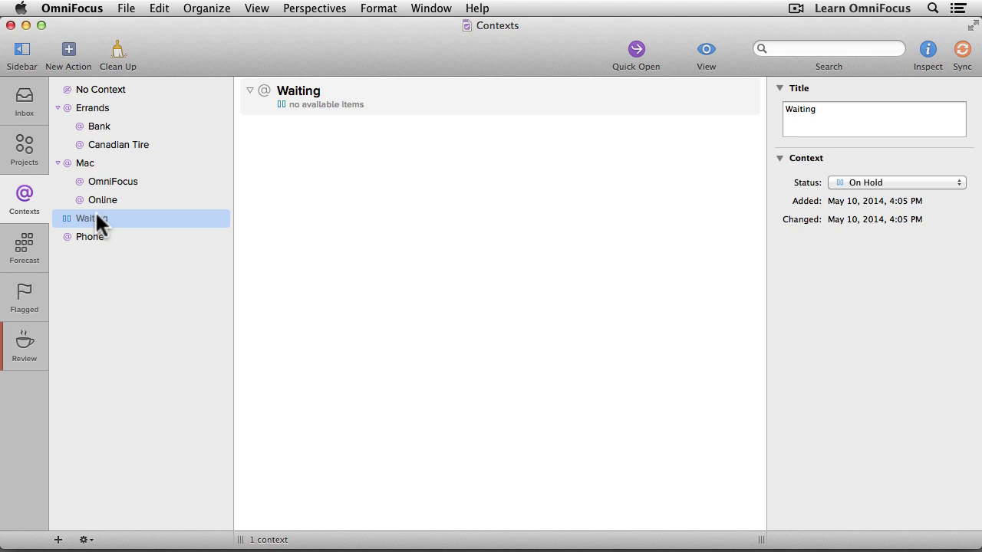
Step: Set the Contexts perspective to show Remaining items and expand the Waiting group to reveal its actions
left_click(706, 52)
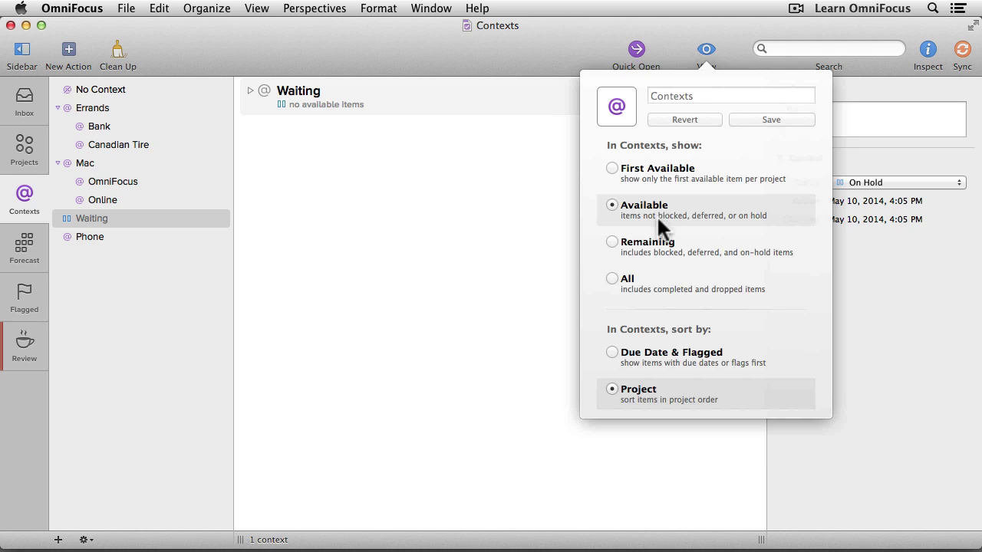
left_click(611, 243)
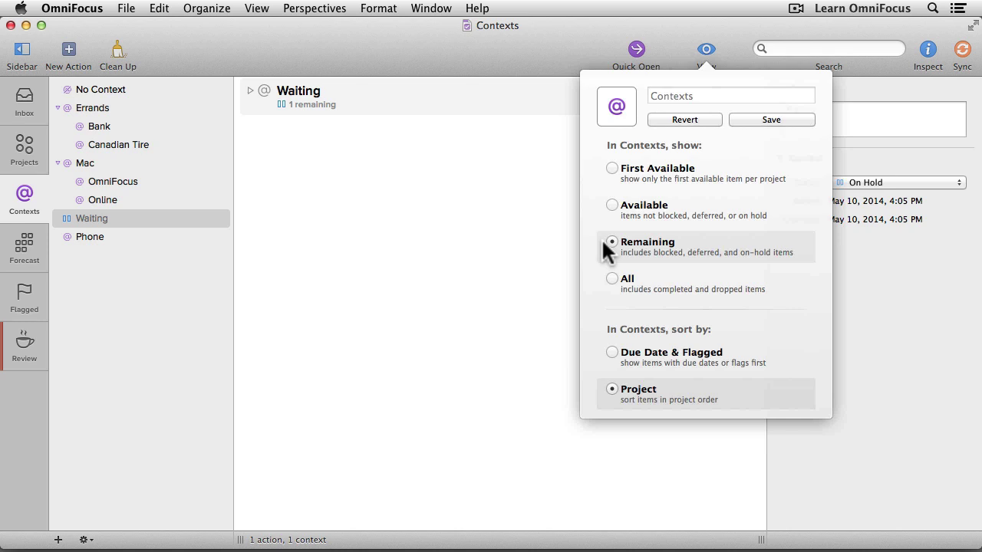
left_click(460, 257)
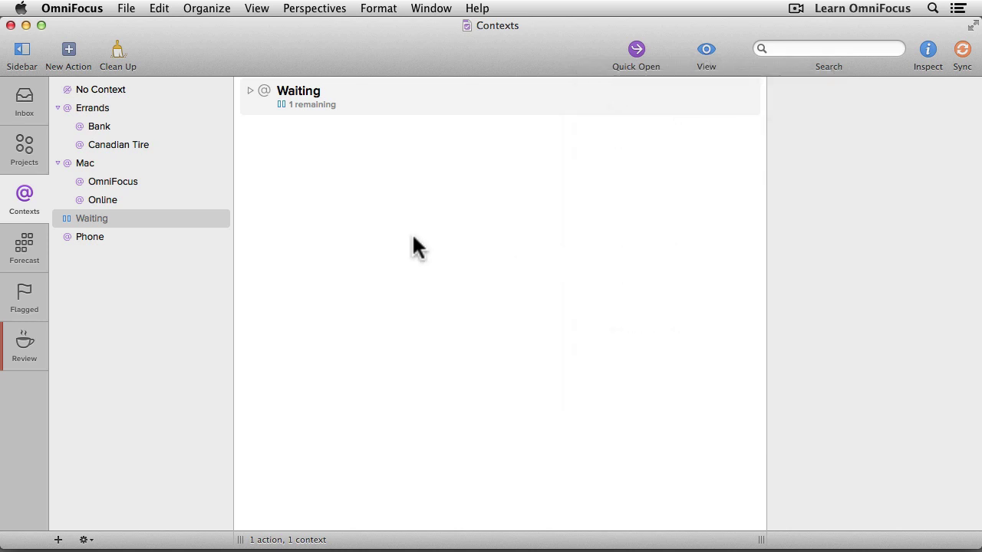
left_click(248, 90)
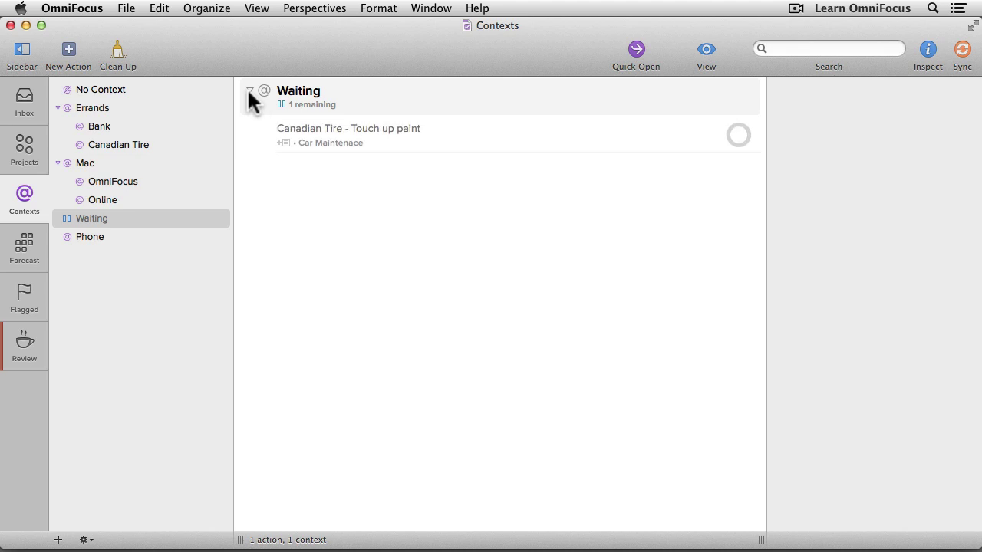
mouse_move(267, 135)
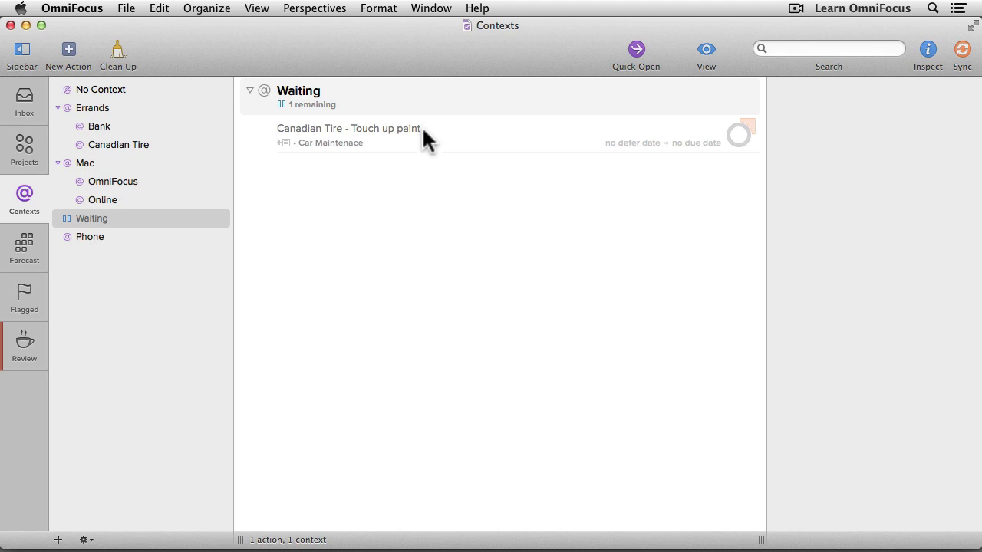
Step: Review the show and sort options of the Contexts perspective
left_click(707, 51)
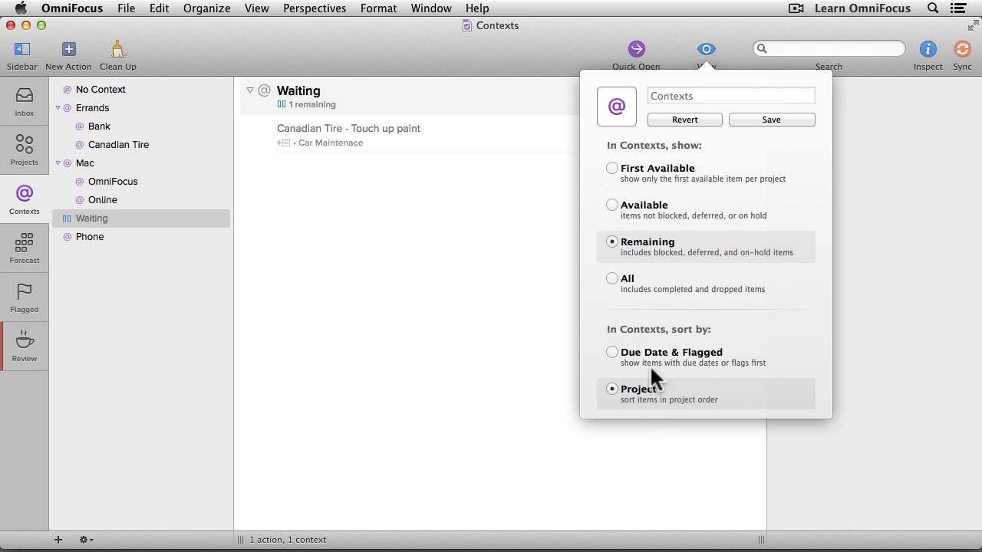
left_click(504, 345)
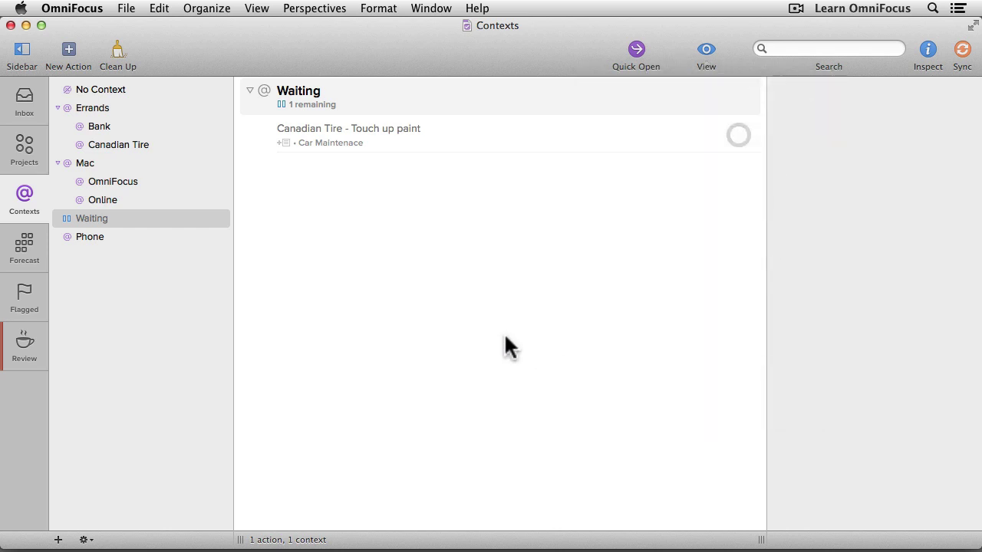